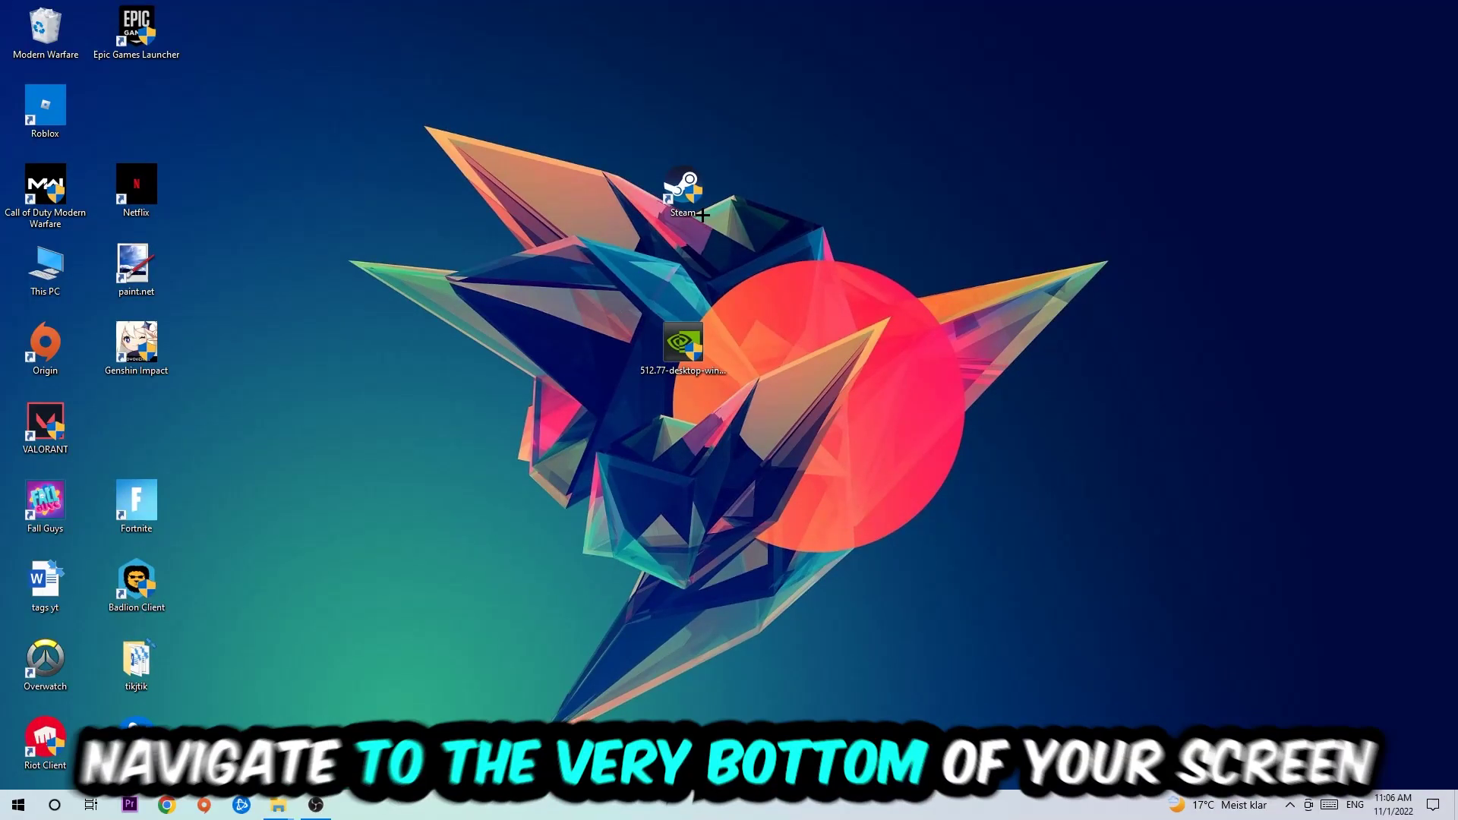
- Launch Task Manager from the taskbar's right-click menu
right_click(628, 809)
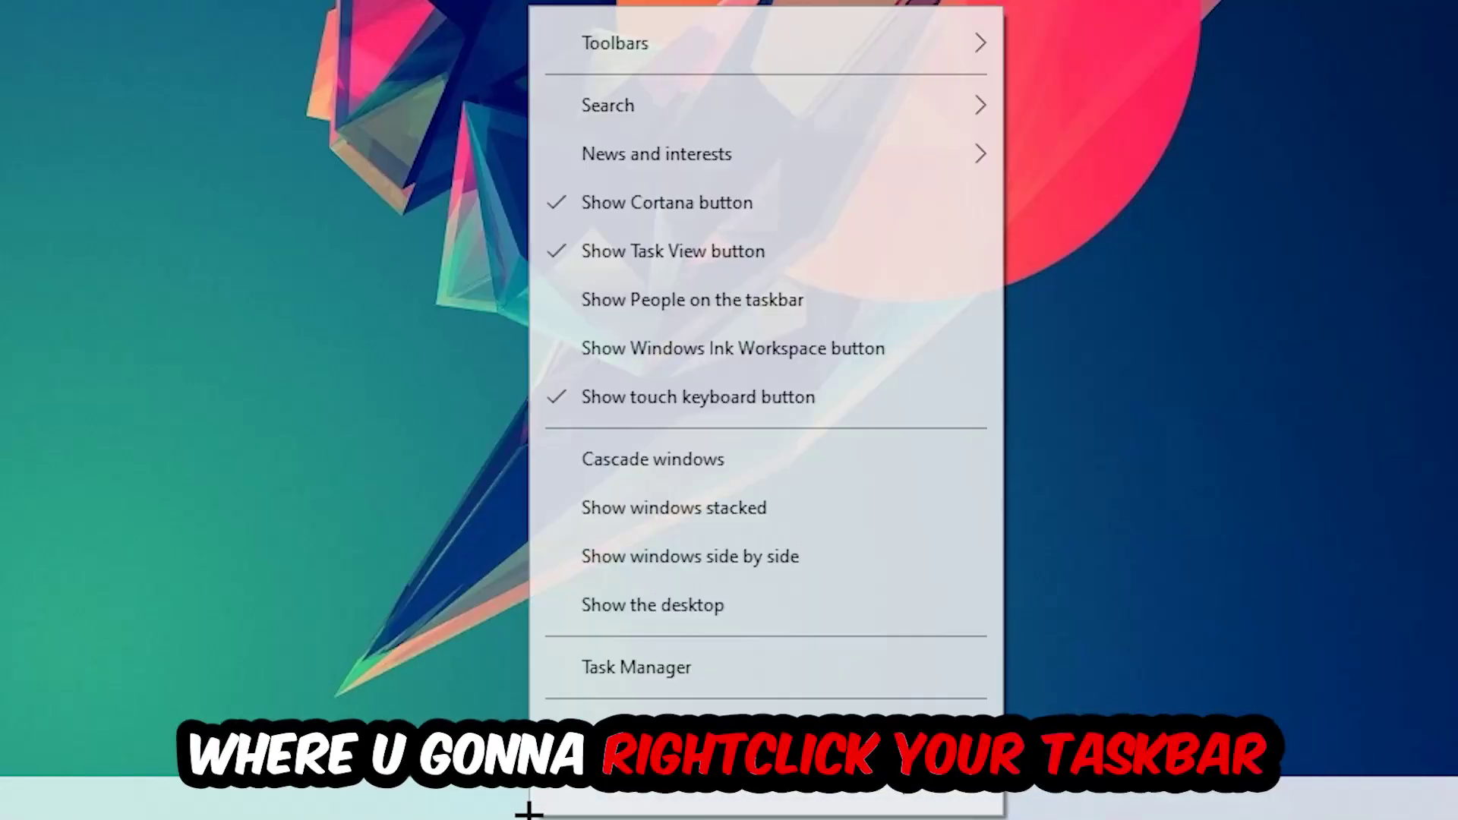
left_click(667, 709)
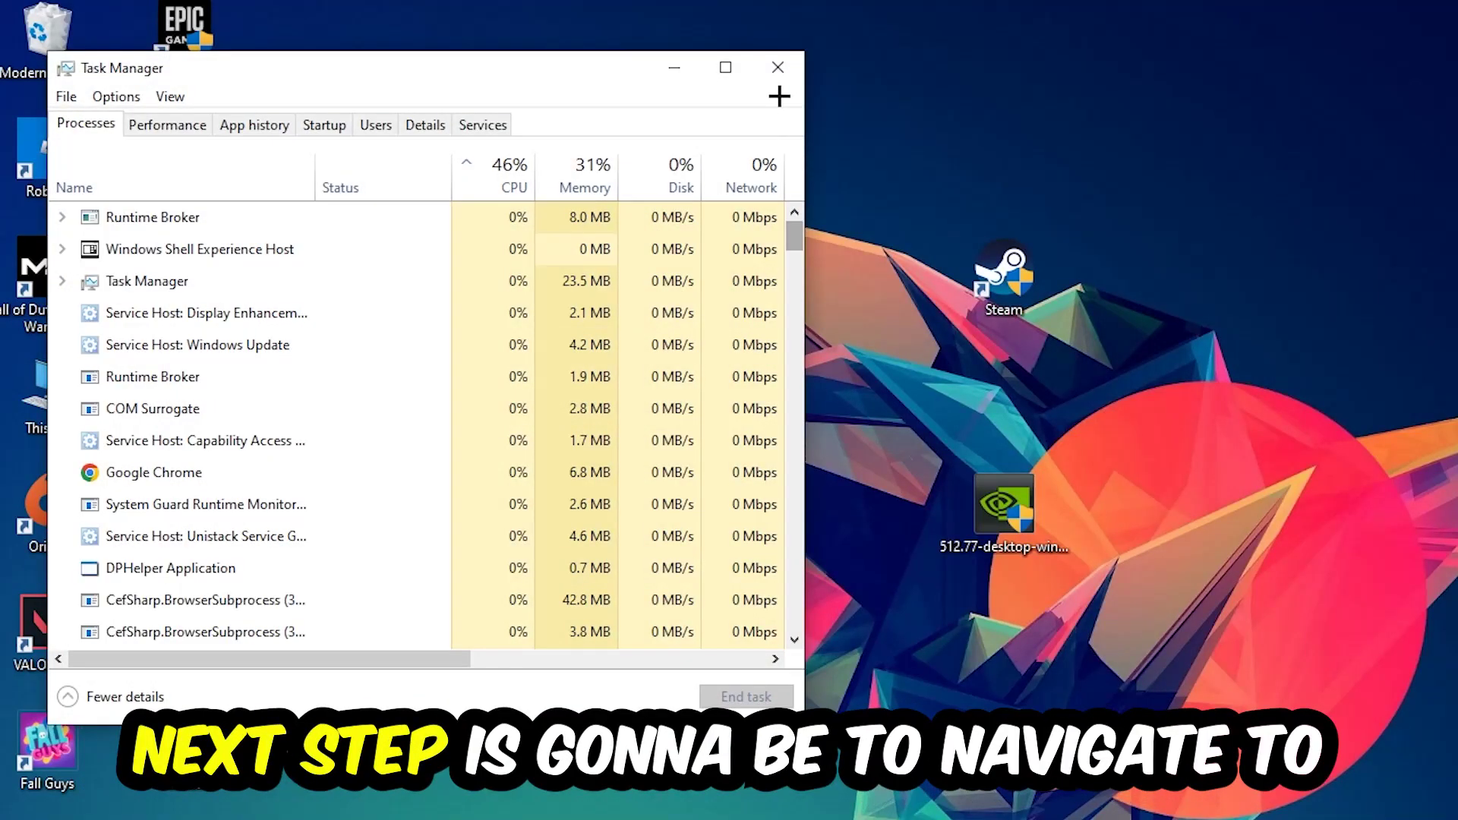
- Maximize Task Manager and bring up the Google Chrome process's actions to end it
left_click(726, 16)
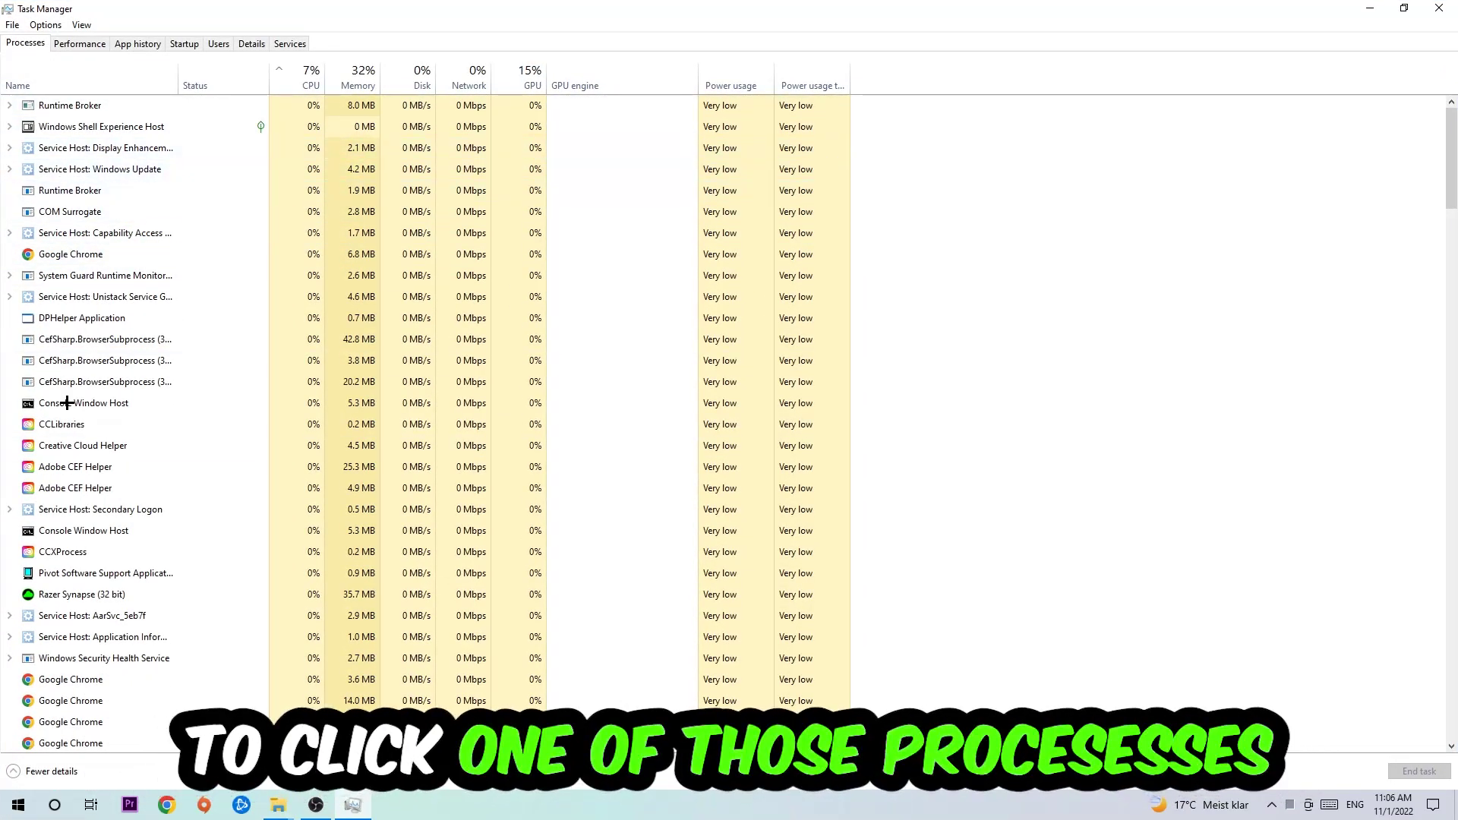
left_click(405, 254)
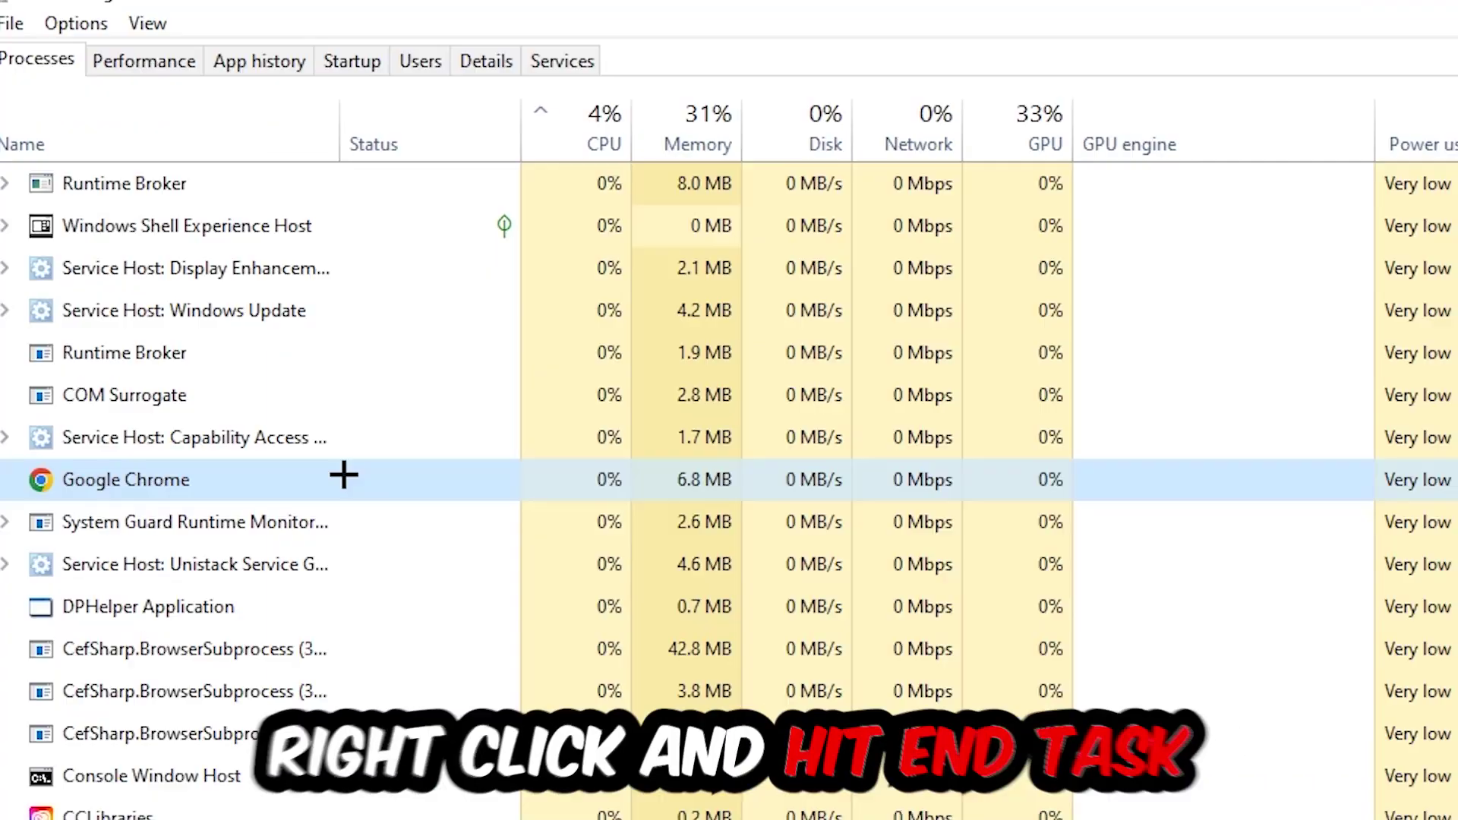
right_click(178, 254)
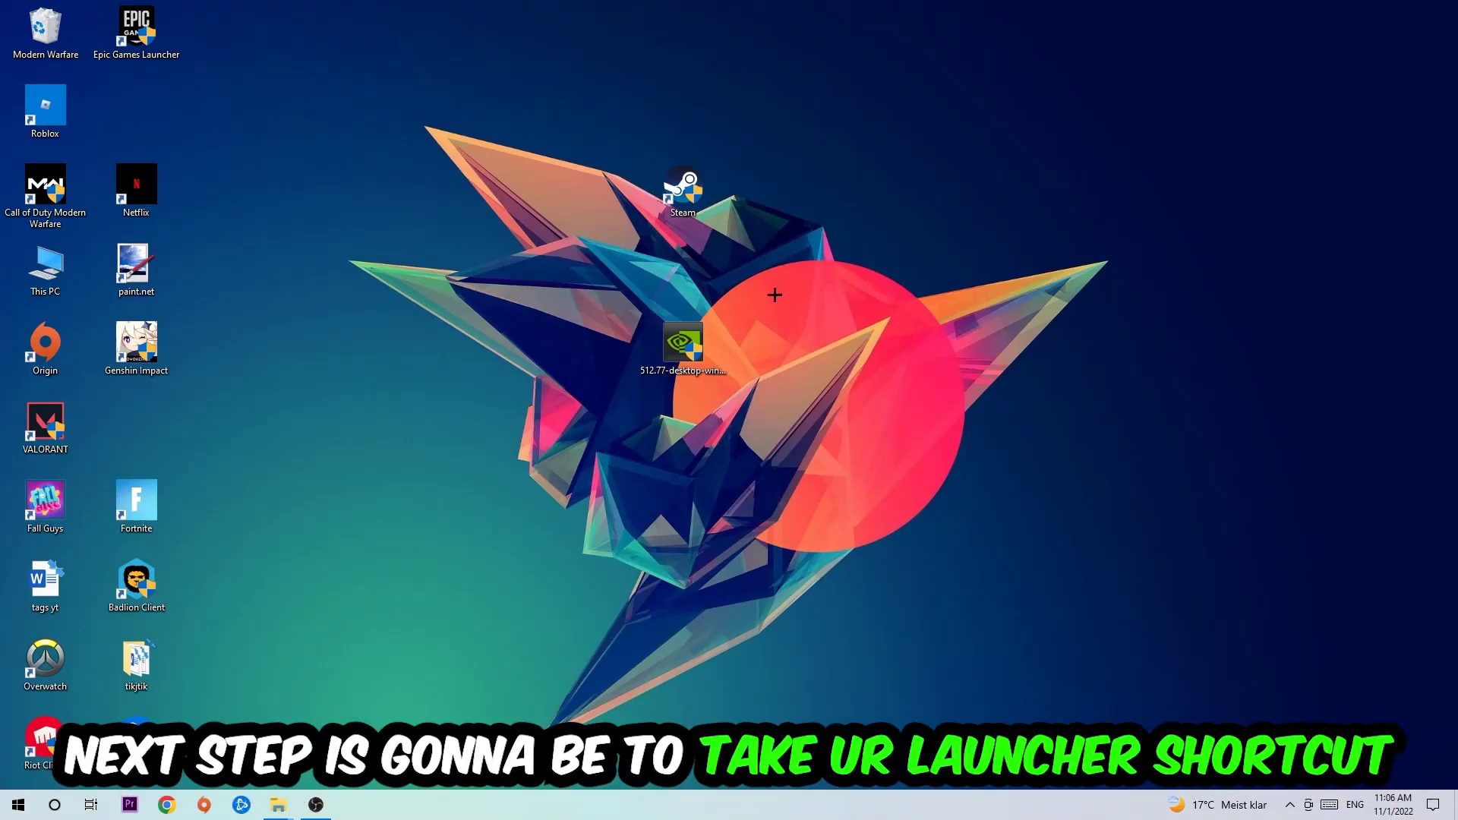
- Reposition the Steam desktop shortcut and run Steam as administrator
left_click_drag(683, 187, 865, 265)
left_click_drag(862, 264, 561, 185)
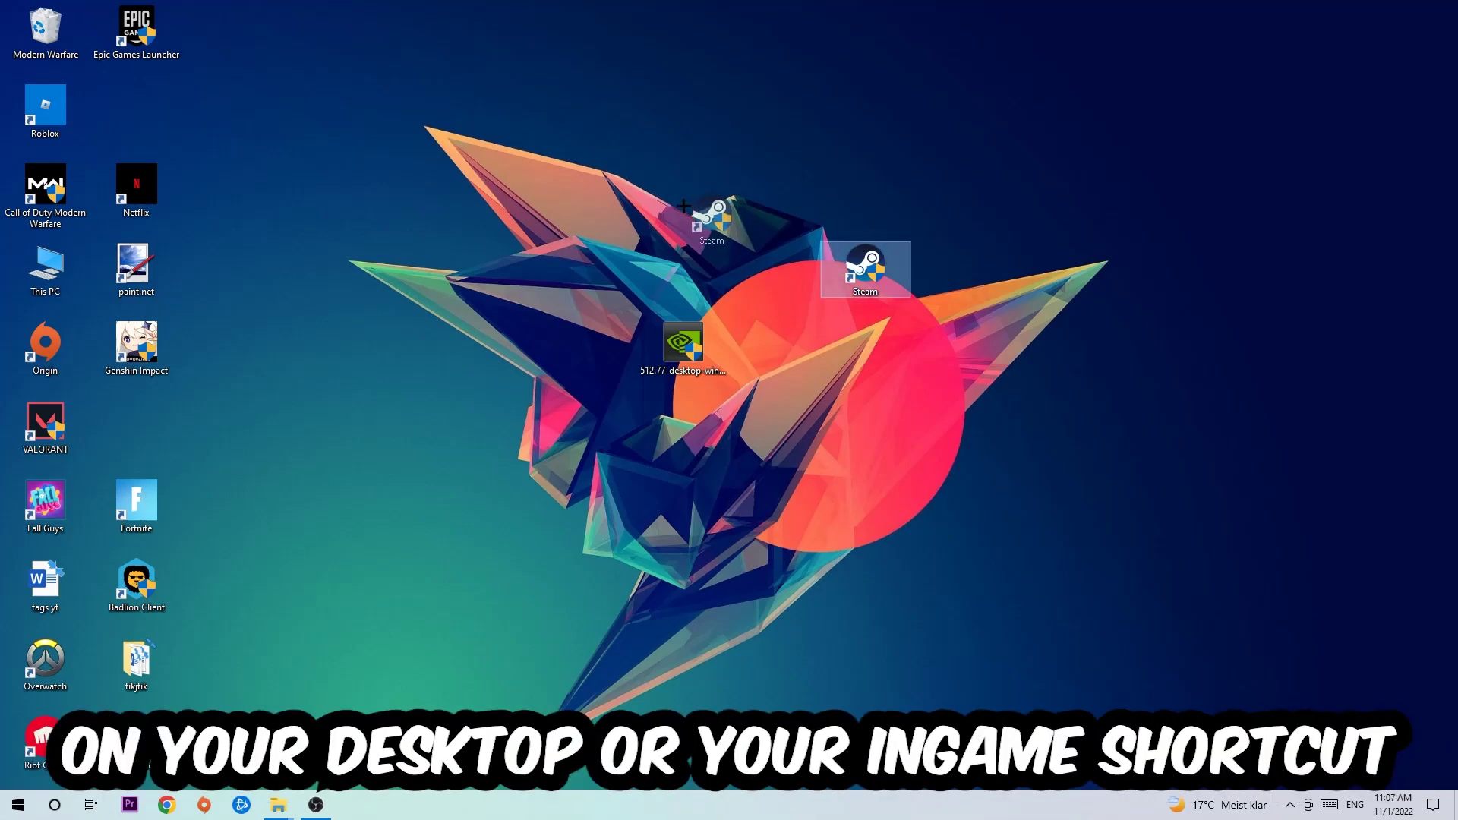
right_click(562, 184)
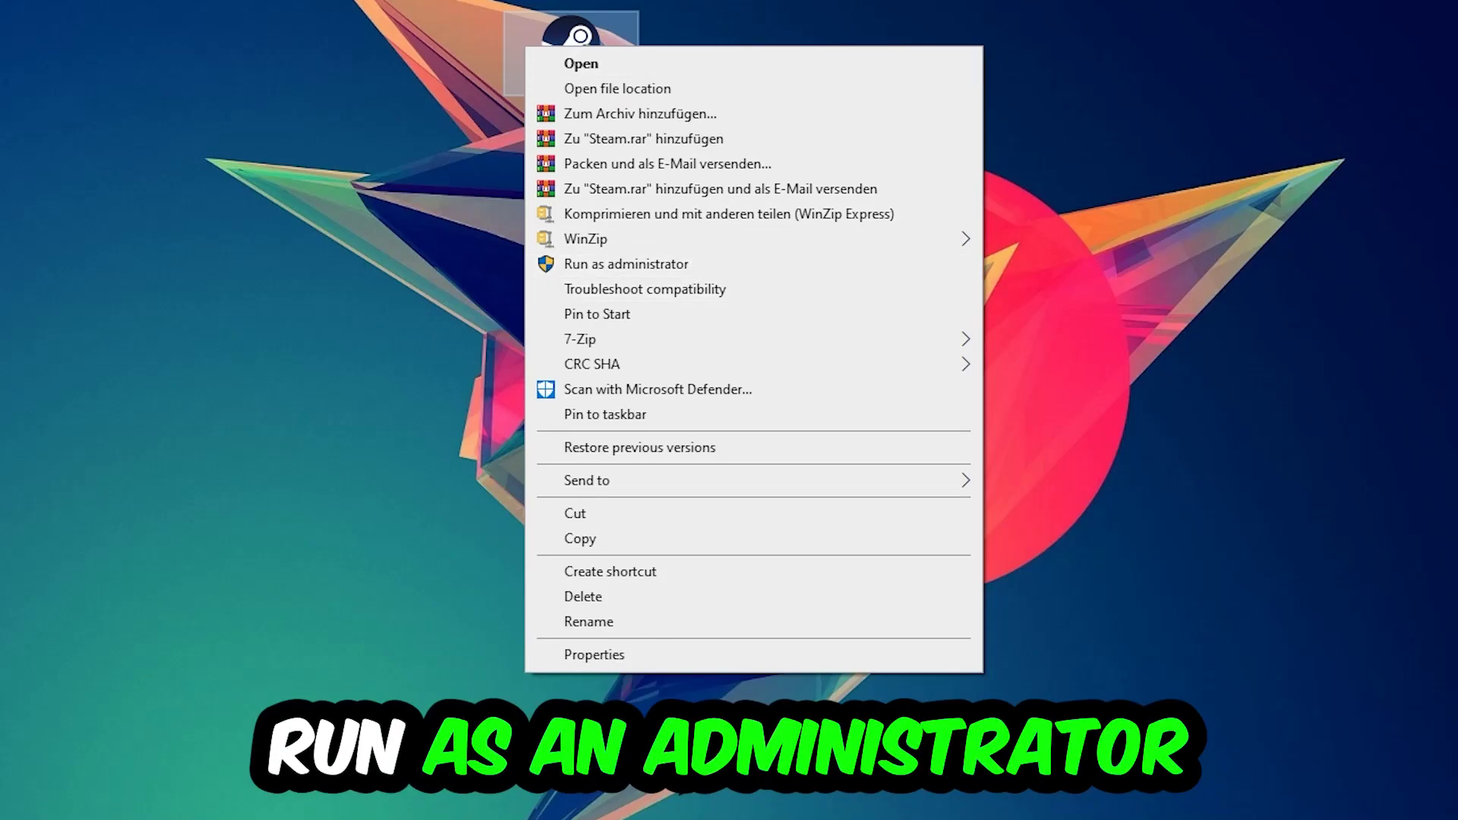
left_click(692, 269)
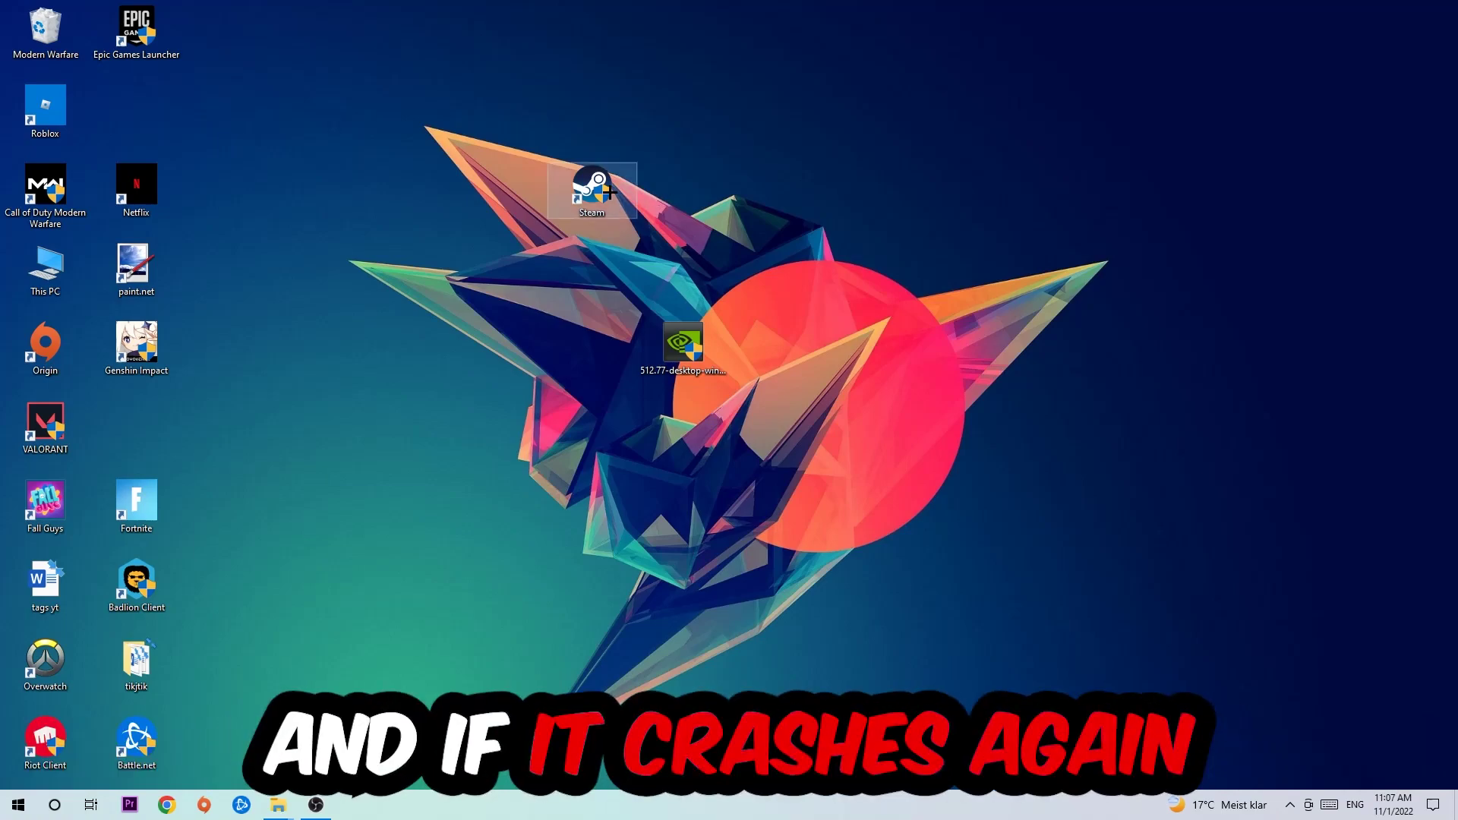
- Move the Steam shortcut slightly and open its Properties window
left_click_drag(571, 184, 478, 262)
right_click(474, 261)
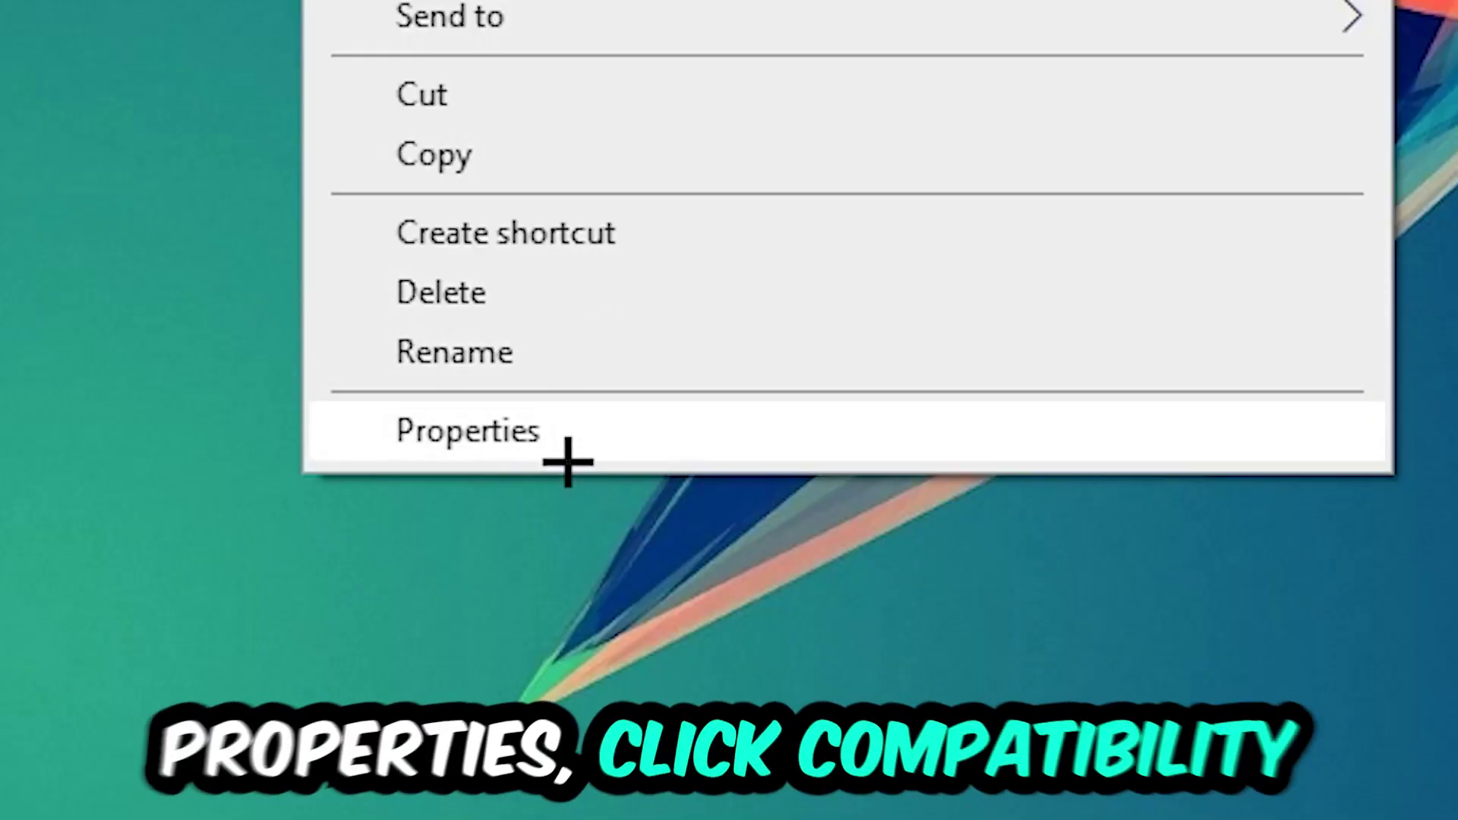
left_click(575, 661)
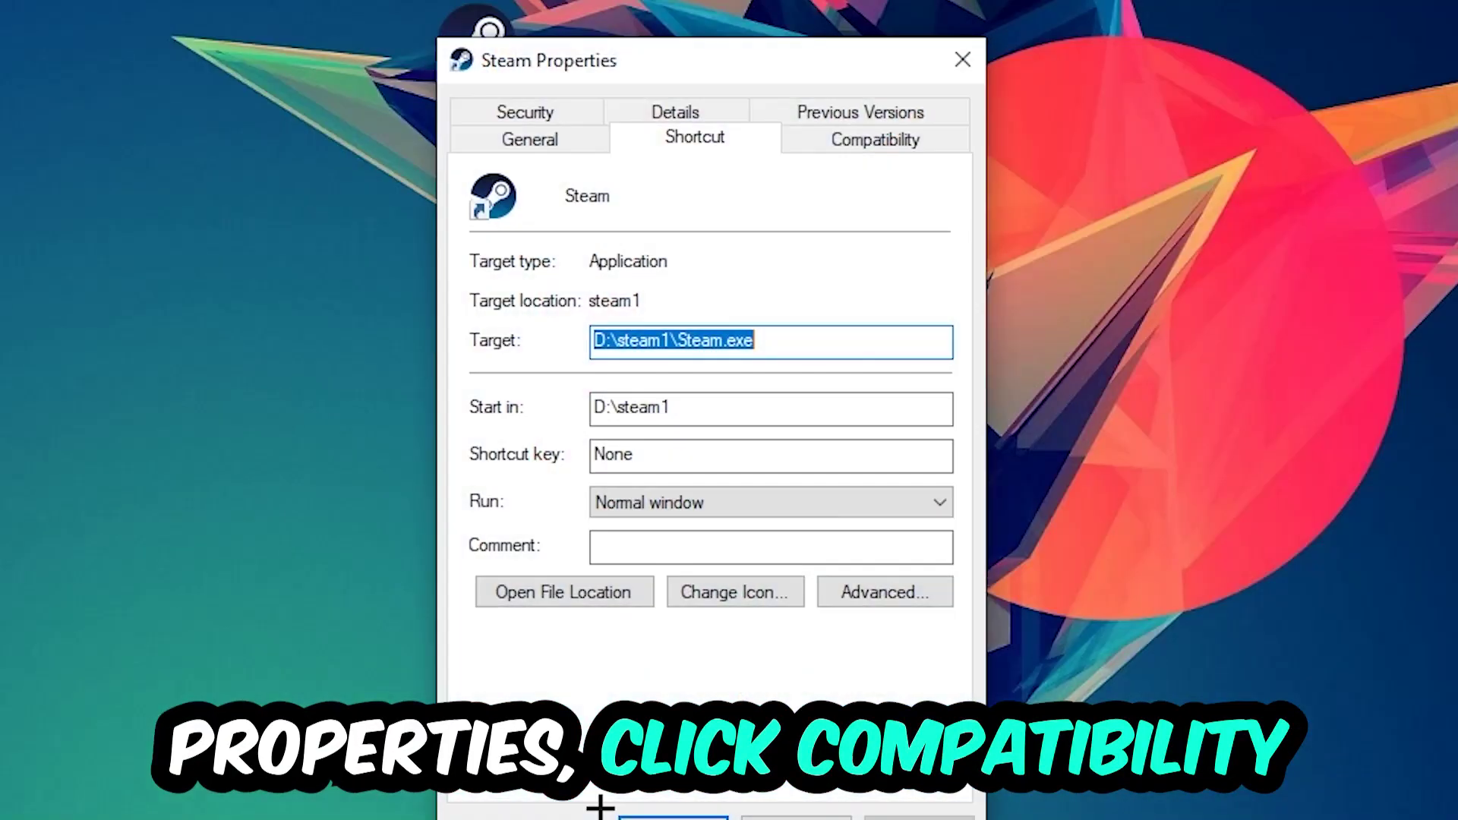
- In Steam Properties, set compatibility mode to Windows 8 on the Compatibility settings
left_click(862, 142)
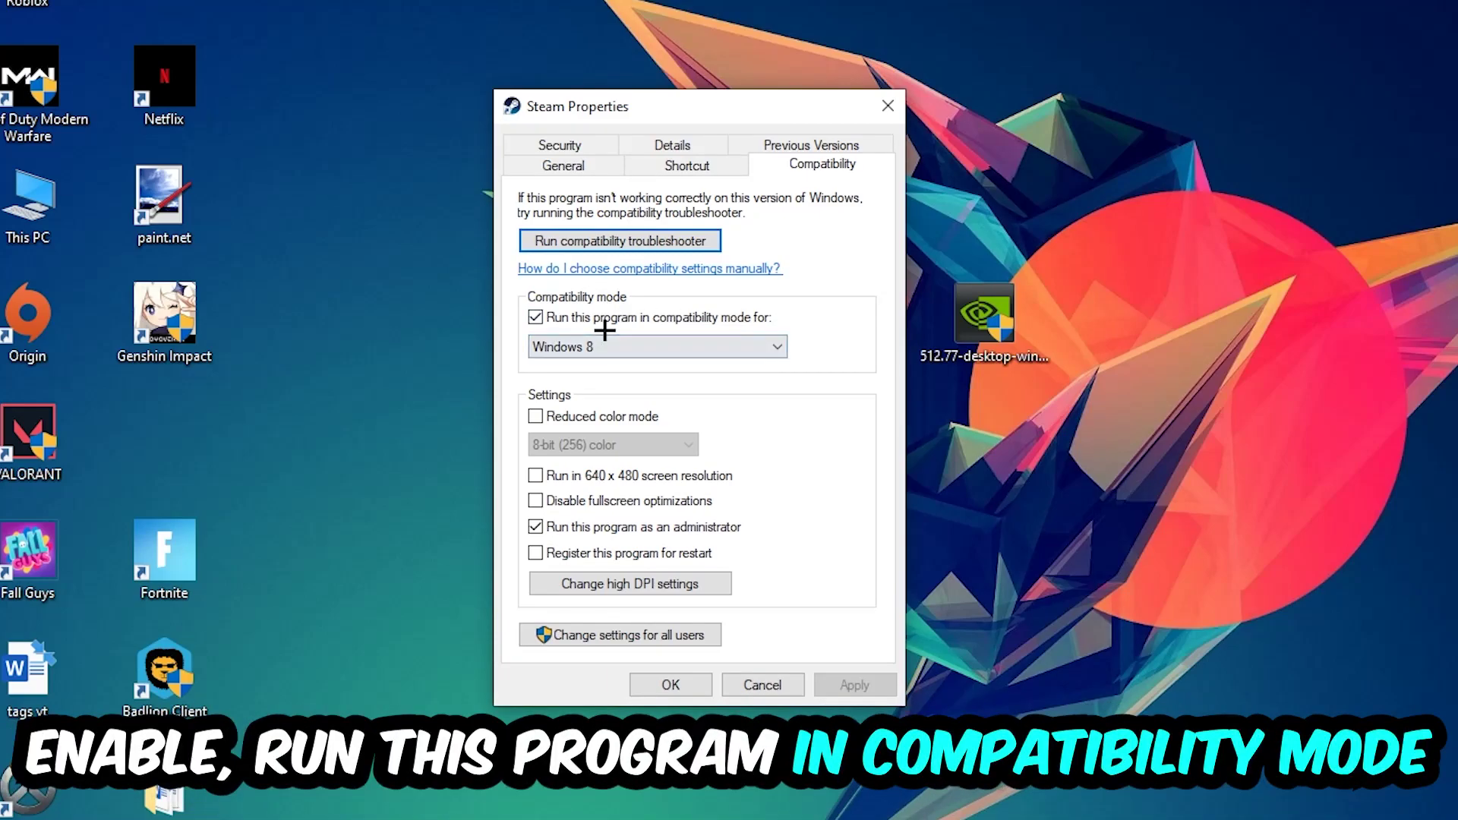
left_click(751, 344)
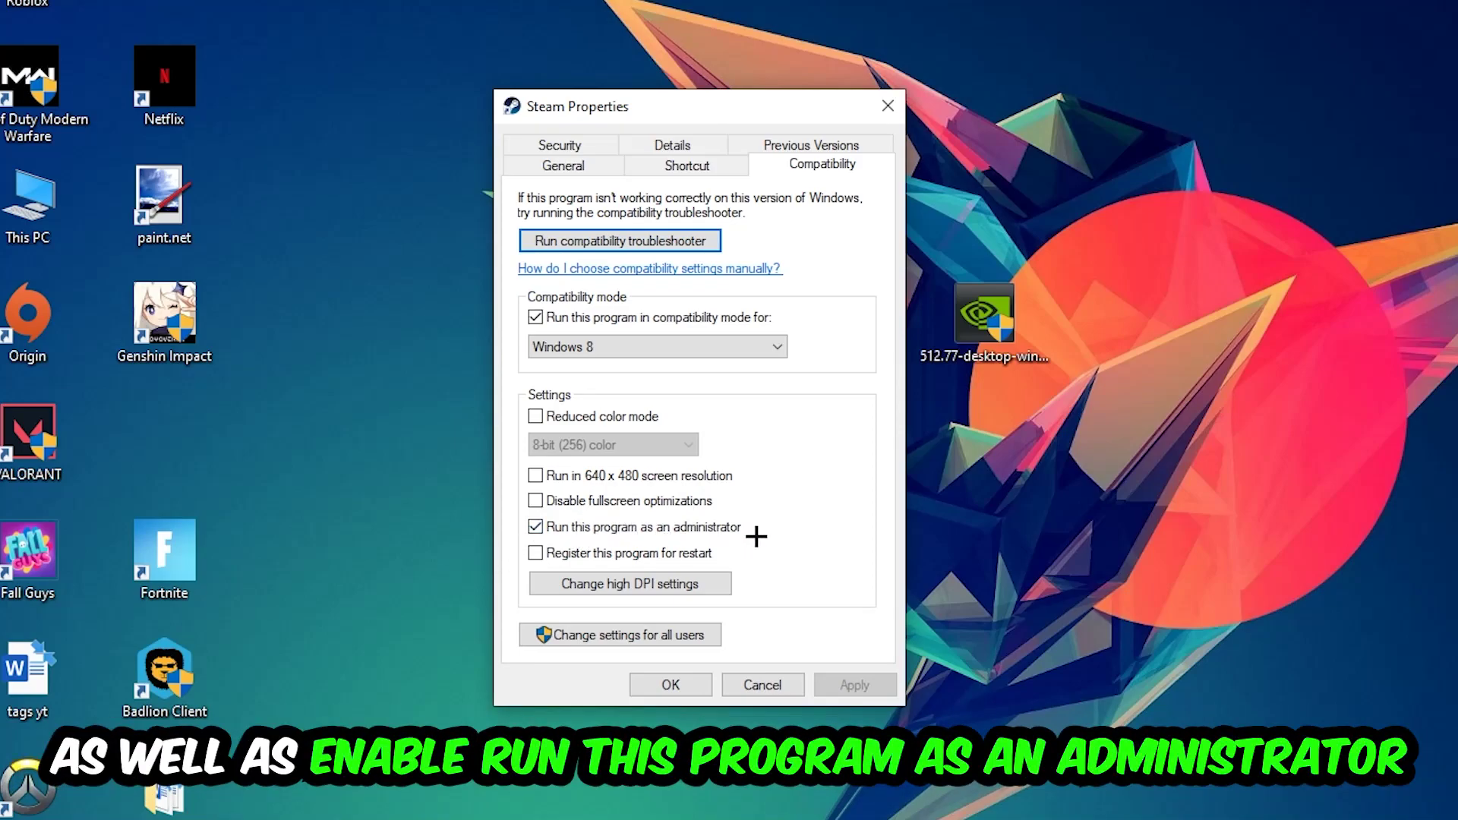
left_click(672, 685)
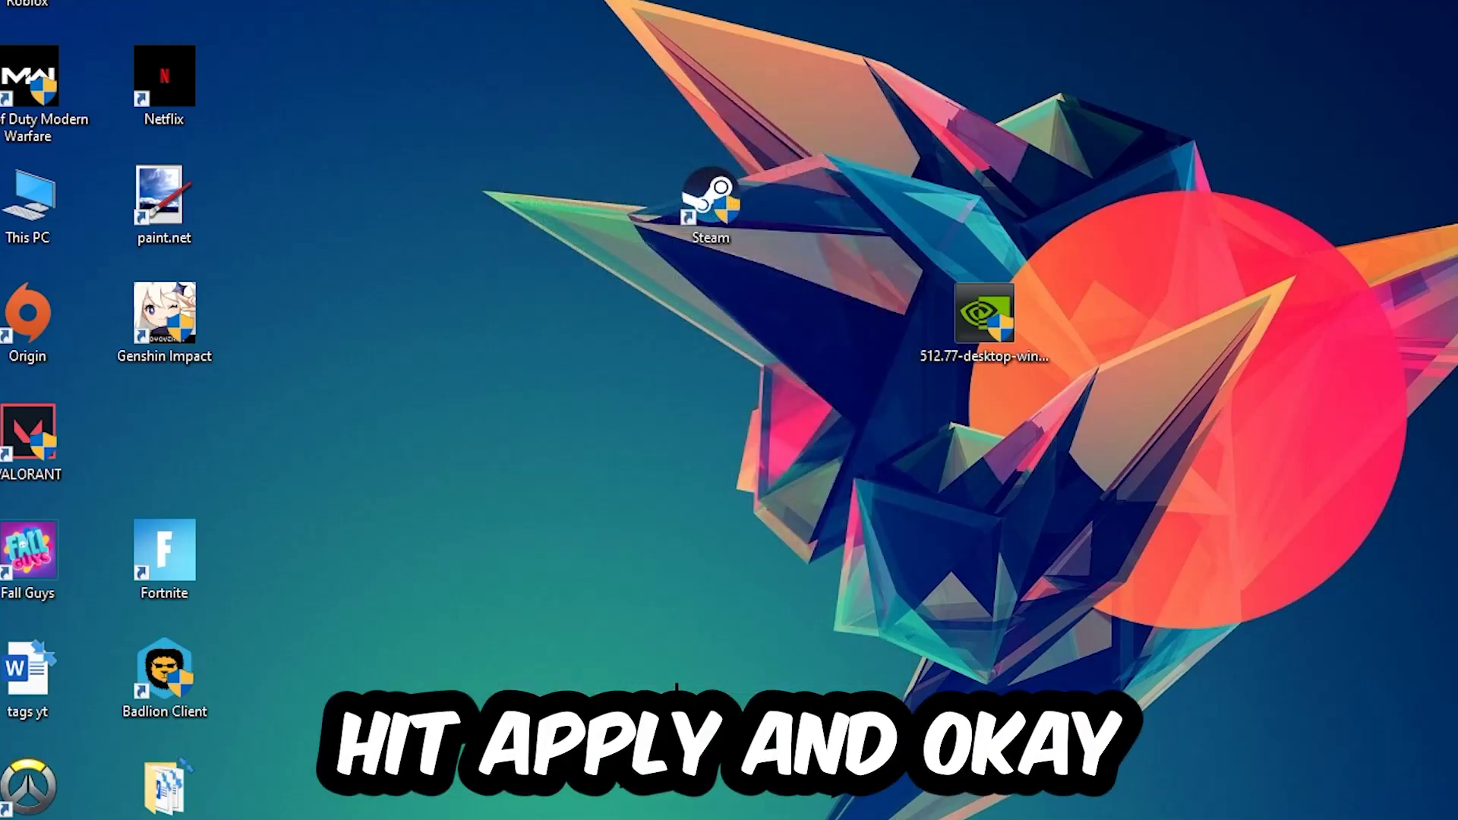